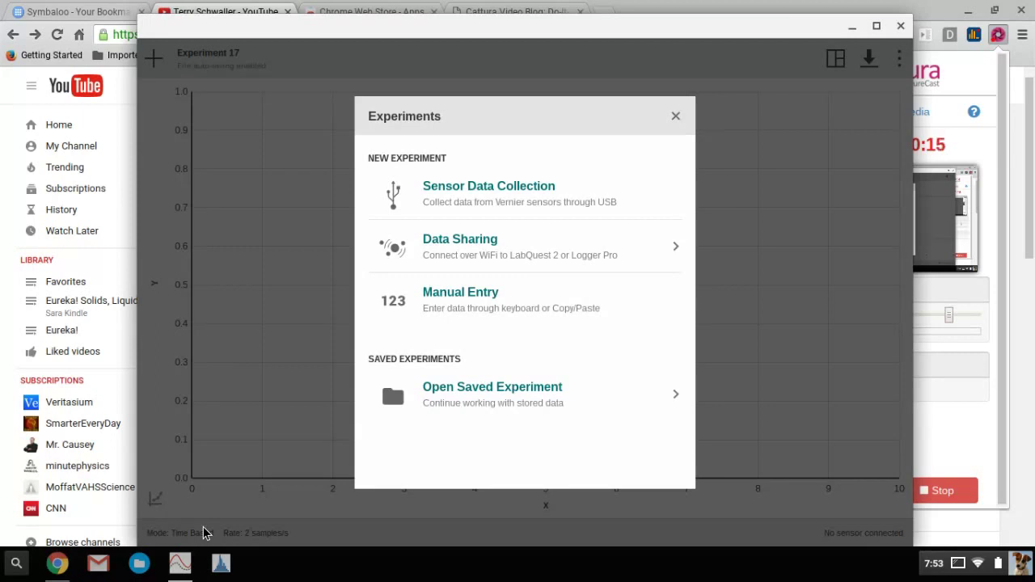
Maximize the app window and start a new Manual Entry experiment.
{"action": "left_click", "coordinate": [877, 26]}
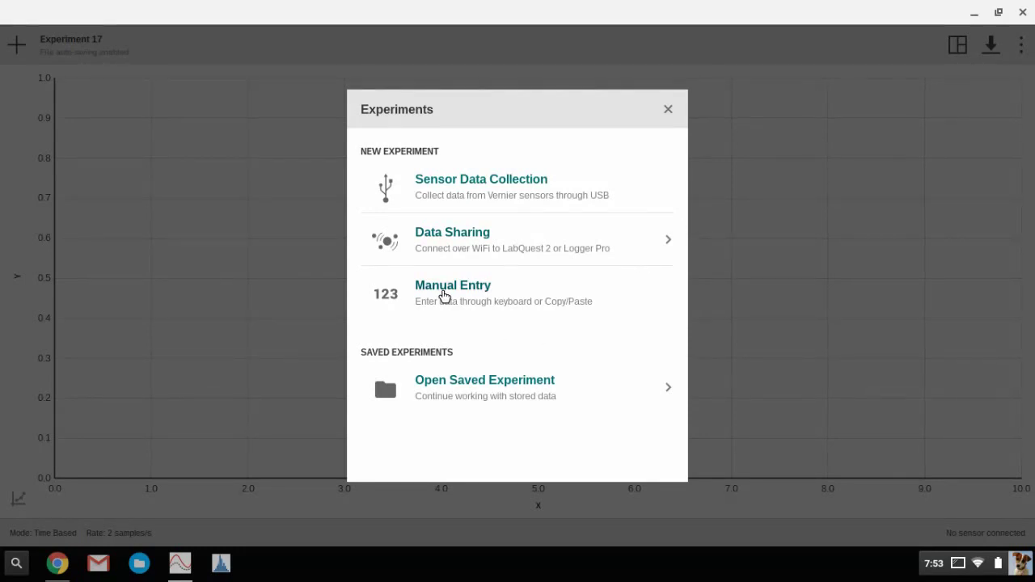
{"action": "left_click", "coordinate": [444, 296]}
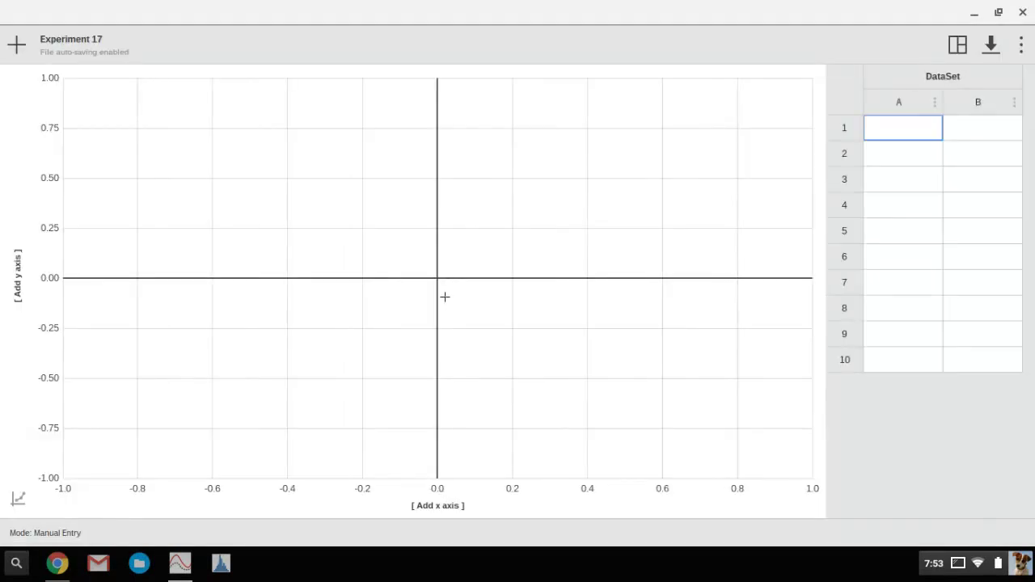
Rename the experiment from Experiment 17 to 'Circumference v. Diameter', fixing the misspelling.
{"action": "left_click", "coordinate": [80, 42]}
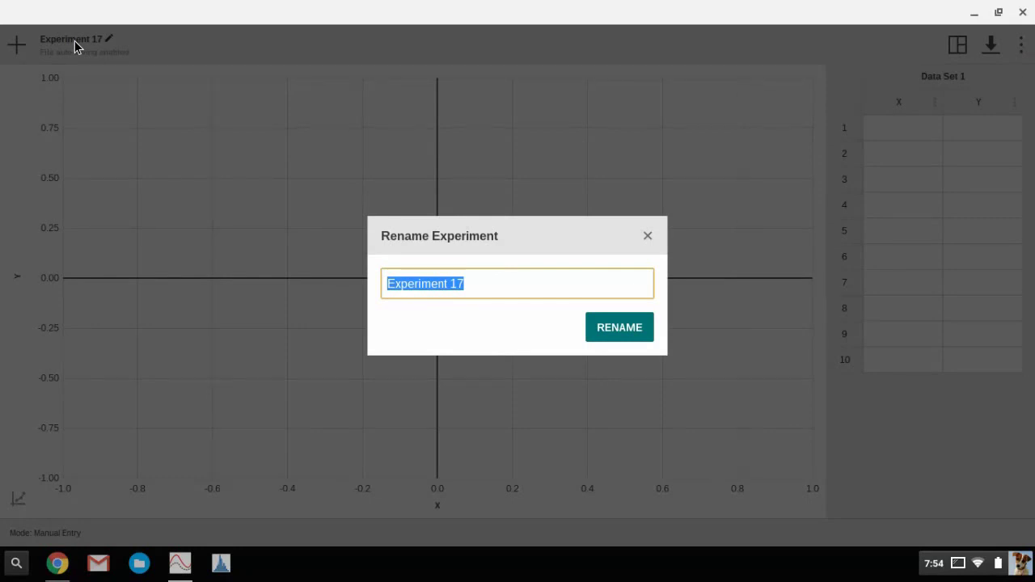
{"action": "type", "text": "Circum"}
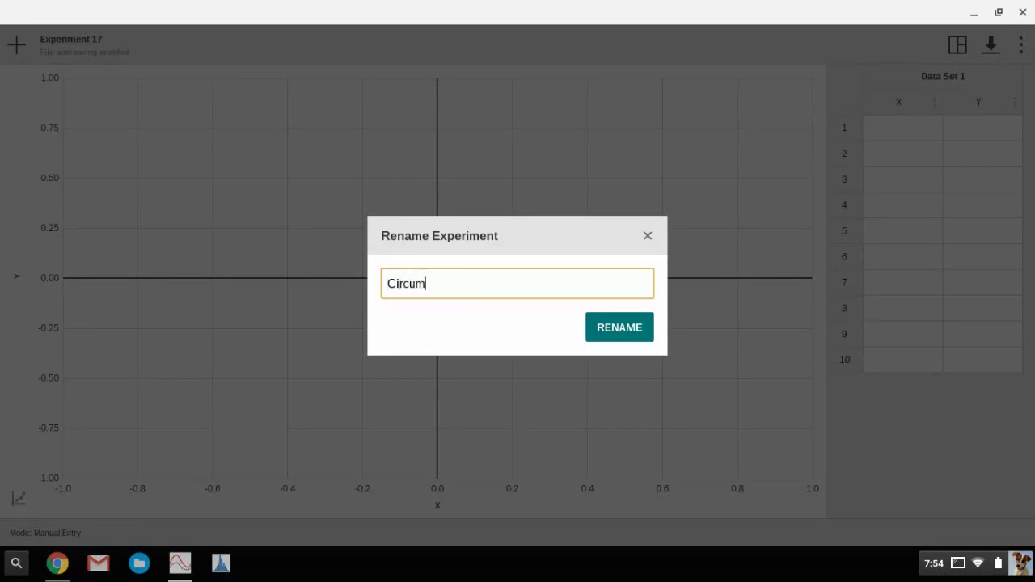
{"action": "type", "text": "ference v. Diamter"}
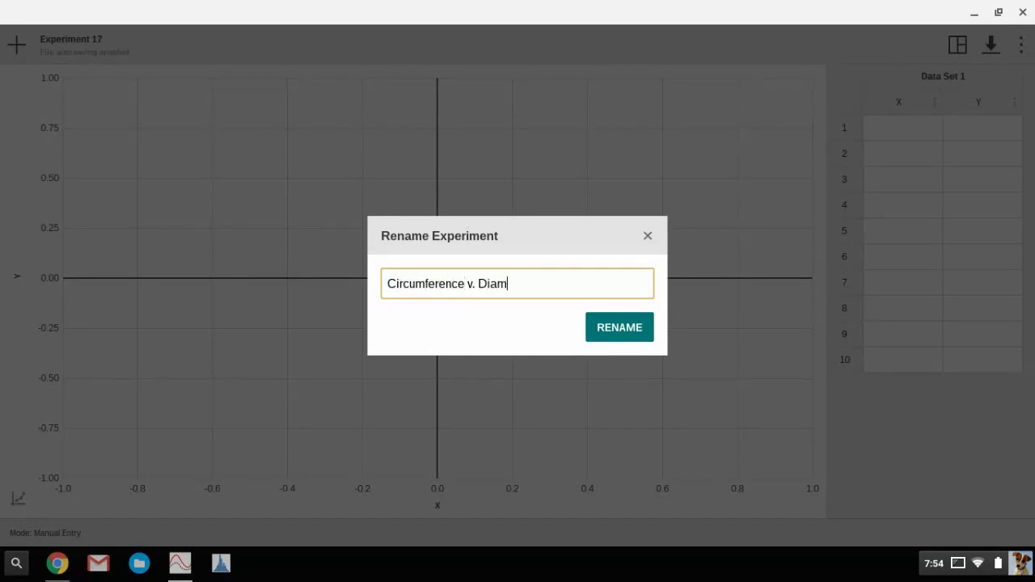
{"action": "key", "text": "BackSpace"}
{"action": "key", "text": "BackSpace"}
{"action": "key", "text": "BackSpace"}
{"action": "type", "text": "eter"}
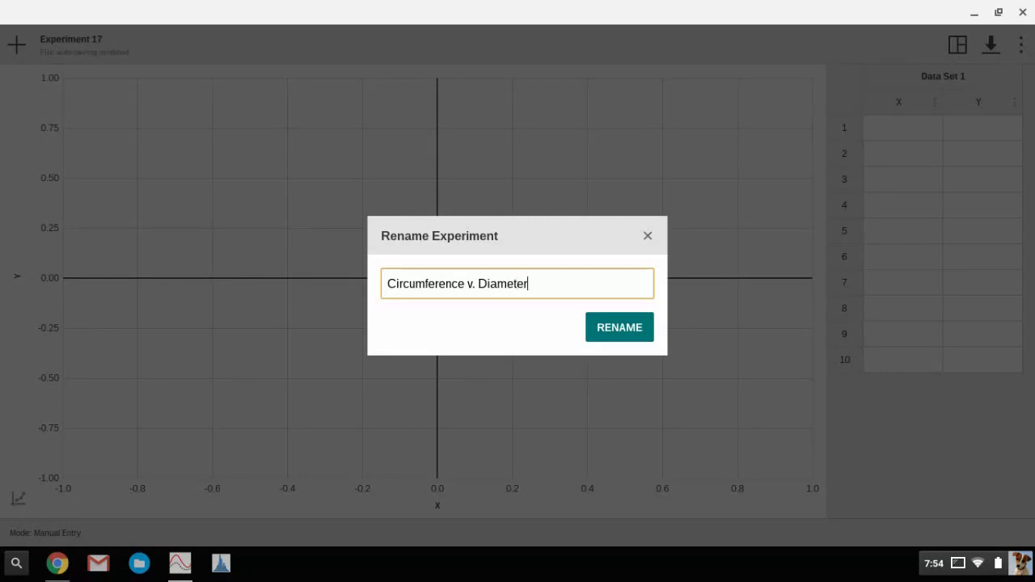
{"action": "left_click", "coordinate": [621, 329]}
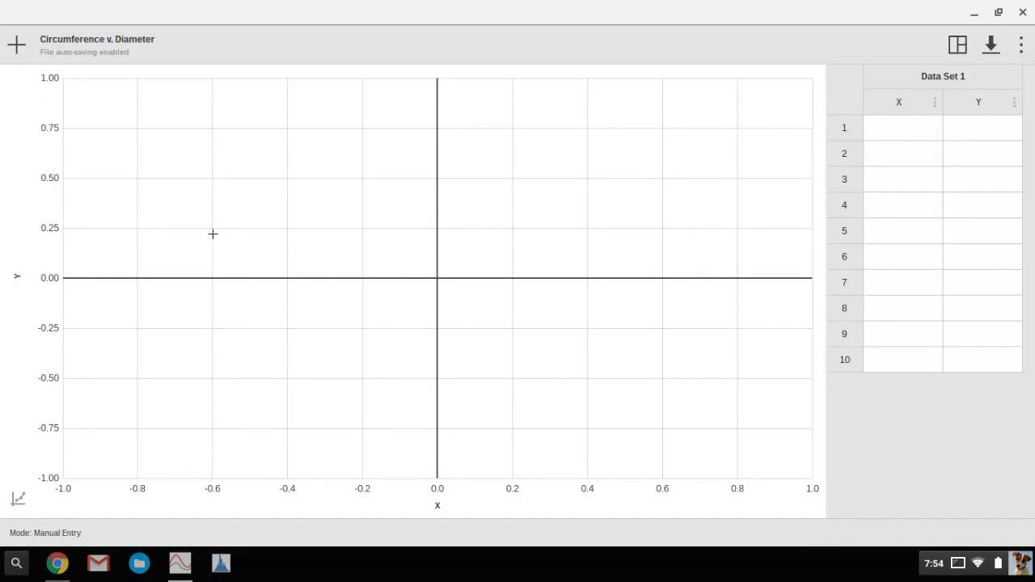
Rename the X column to Diameter with units cm.
{"action": "left_click", "coordinate": [936, 102]}
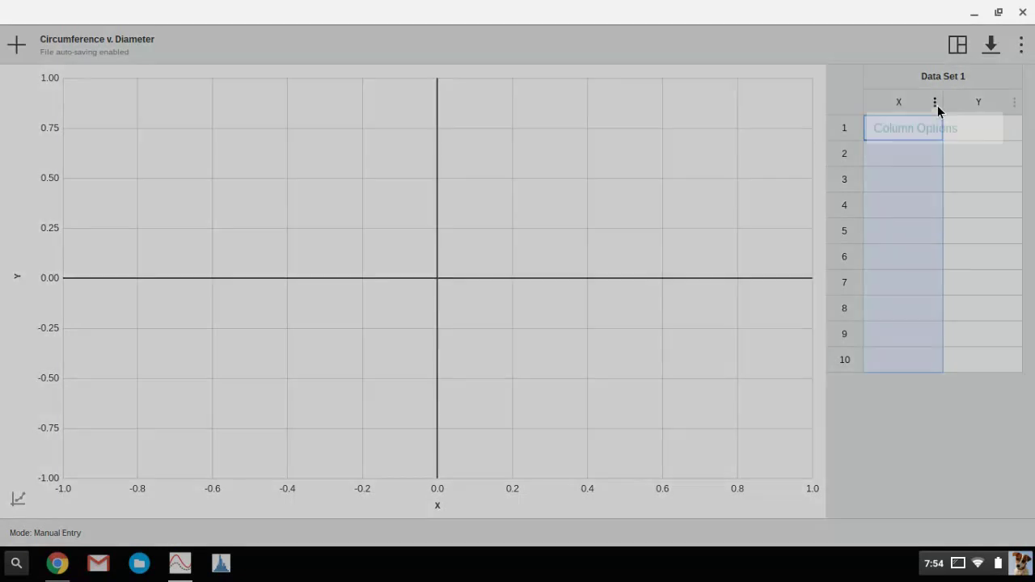
{"action": "left_click", "coordinate": [935, 136]}
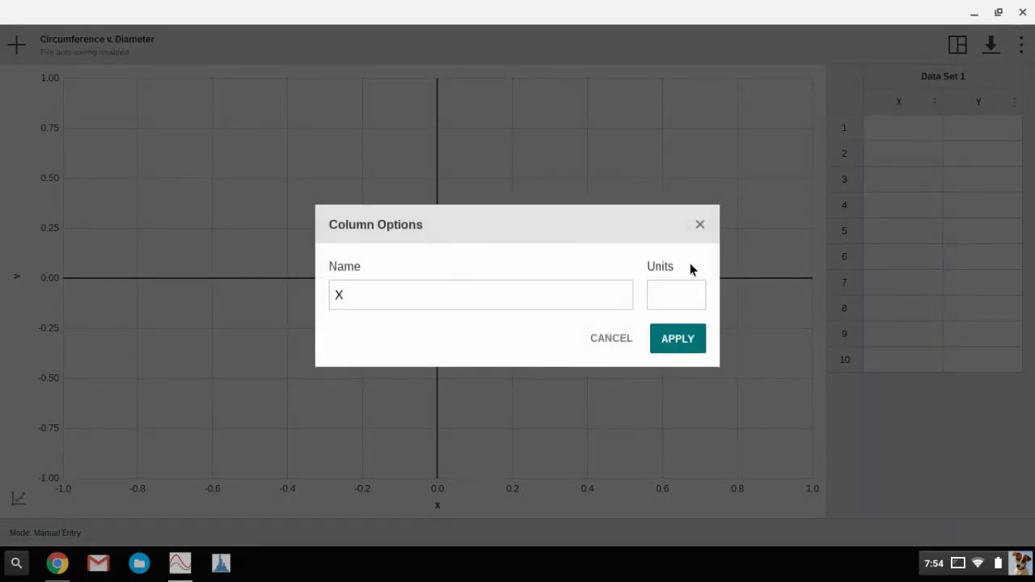
{"action": "left_click", "coordinate": [500, 300]}
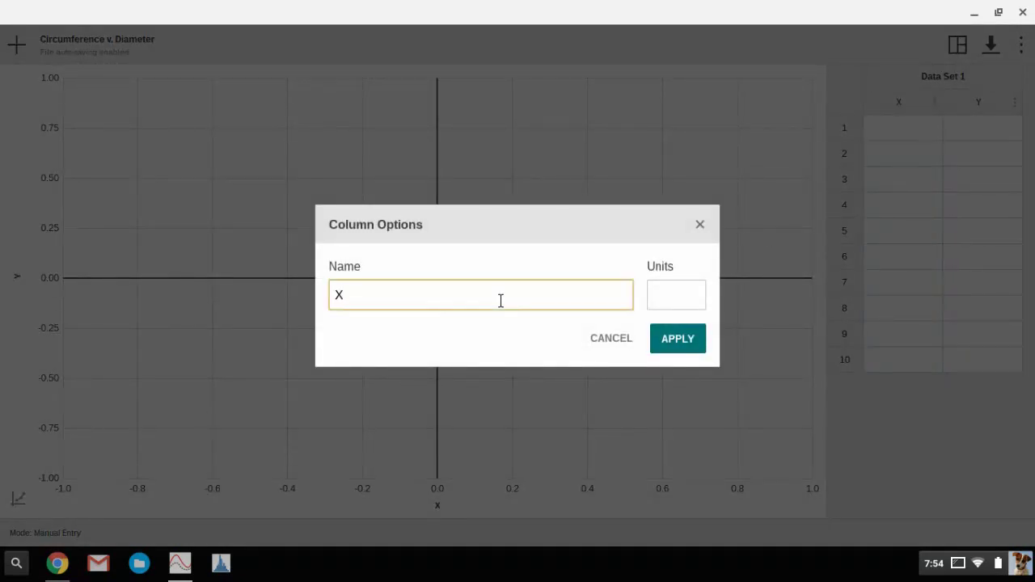
{"action": "key", "text": "BackSpace"}
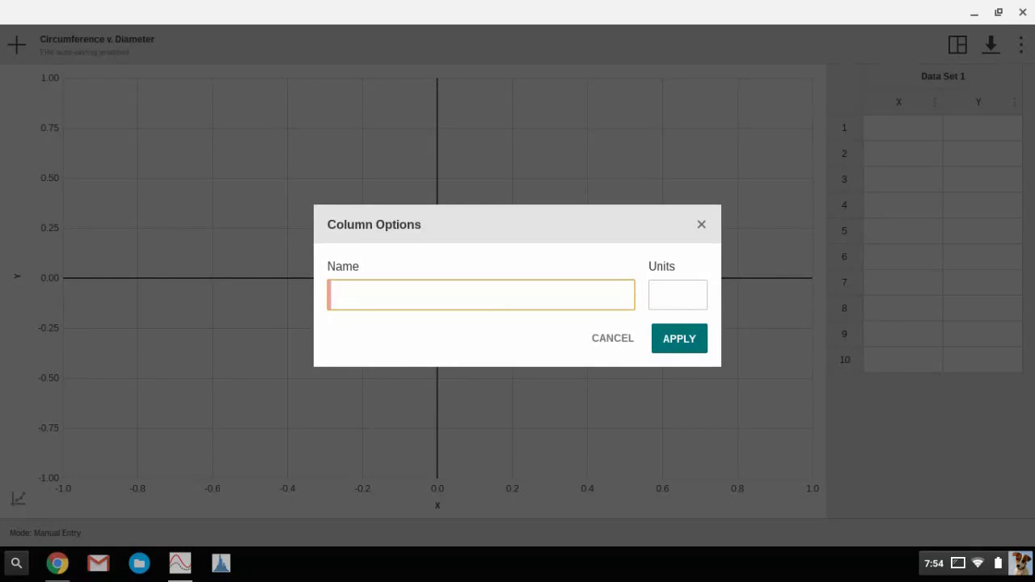
{"action": "type", "text": "Diameter"}
{"action": "key", "text": "Tab"}
{"action": "type", "text": "cm"}
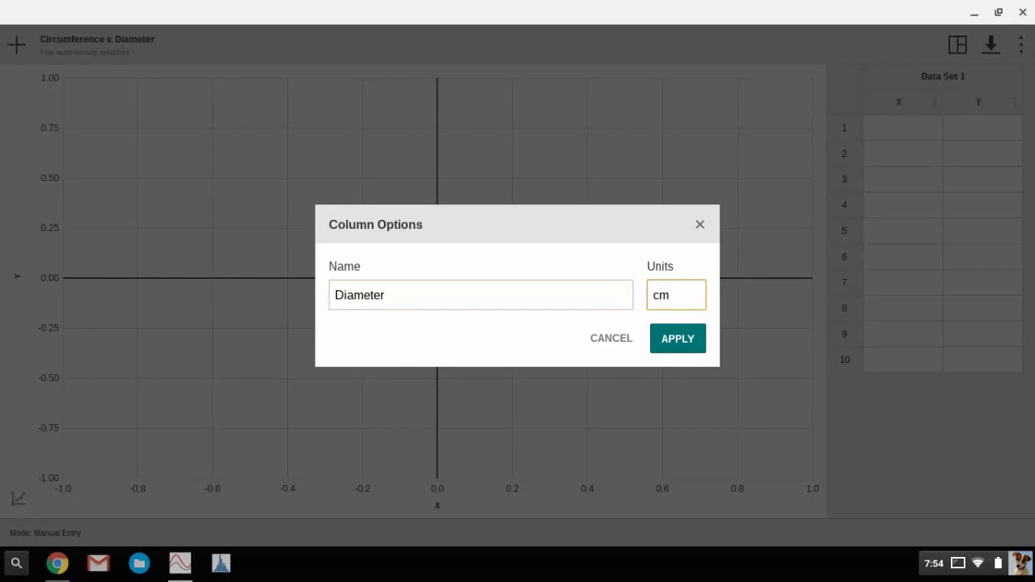
{"action": "left_click", "coordinate": [679, 346]}
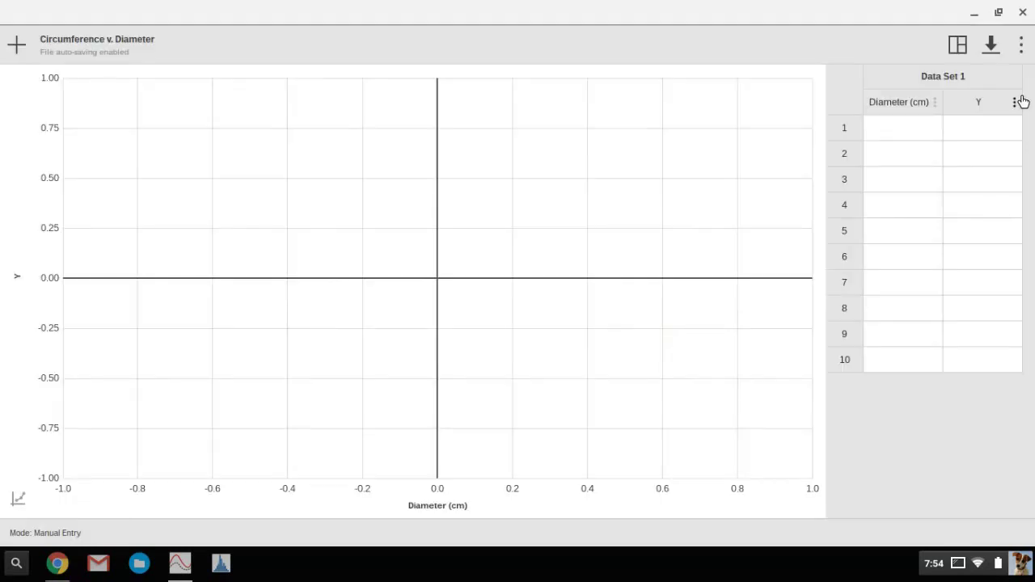
Rename the Y column to Circumference with units cm.
{"action": "left_click", "coordinate": [1016, 104]}
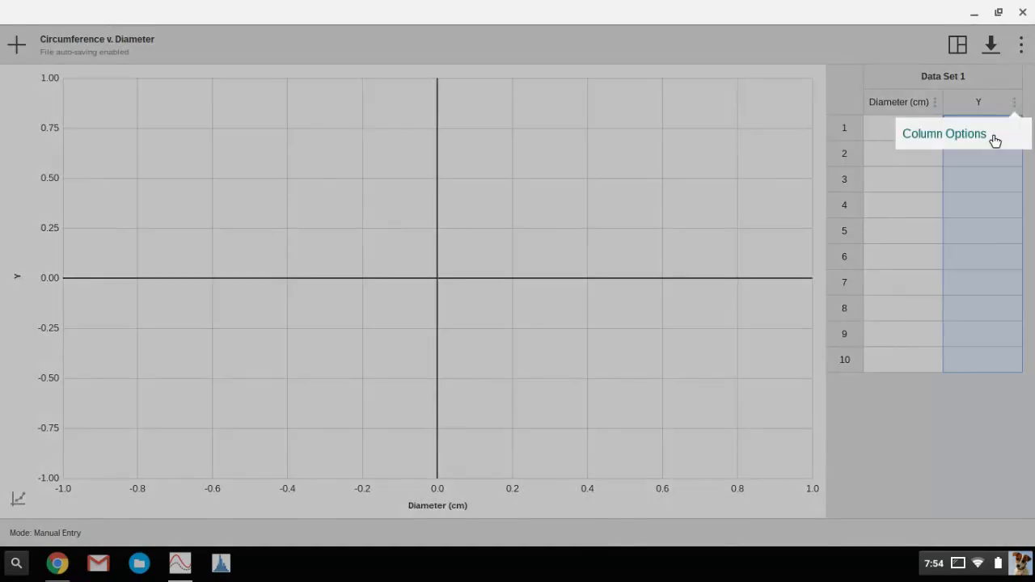
{"action": "left_click", "coordinate": [995, 137]}
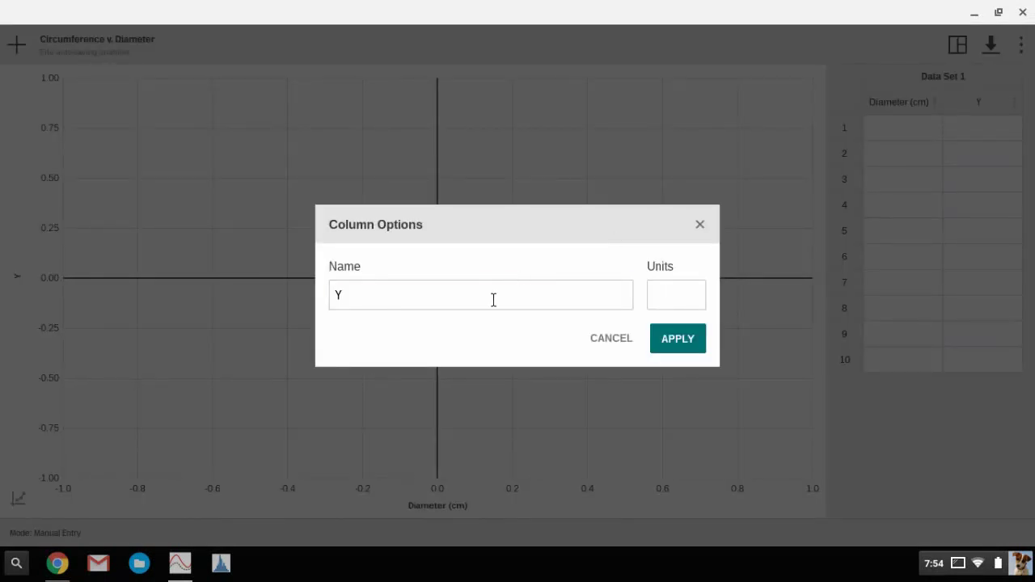
{"action": "left_click", "coordinate": [493, 299]}
{"action": "key", "text": "BackSpace"}
{"action": "type", "text": "Cir"}
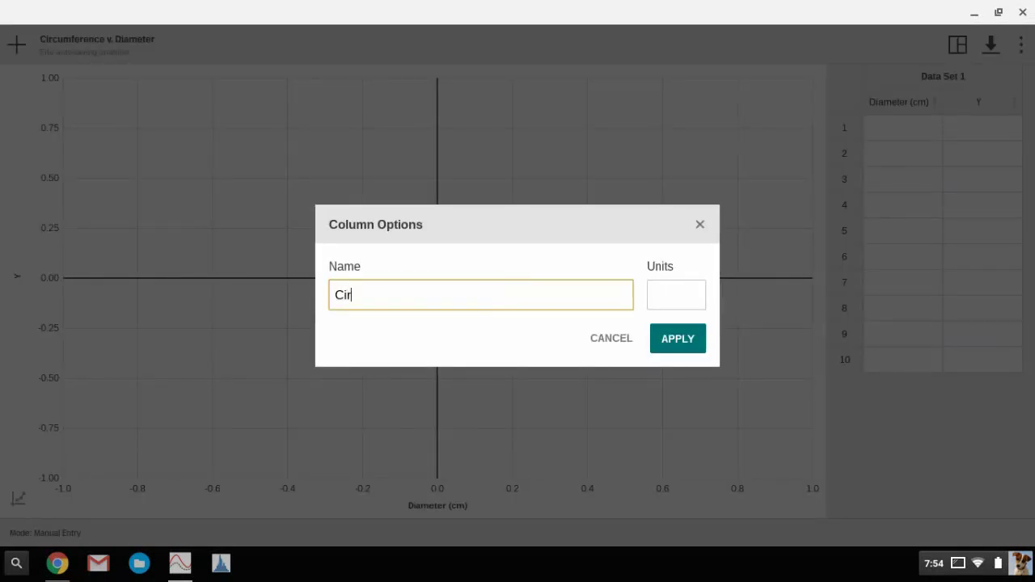
{"action": "type", "text": "cumference"}
{"action": "key", "text": "Tab"}
{"action": "type", "text": "cm"}
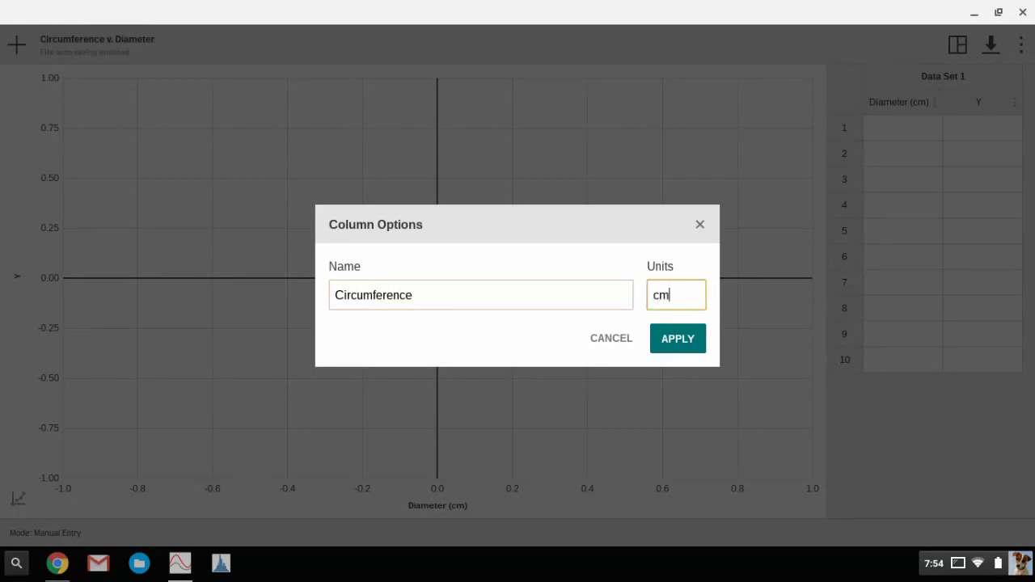
{"action": "left_click", "coordinate": [674, 350]}
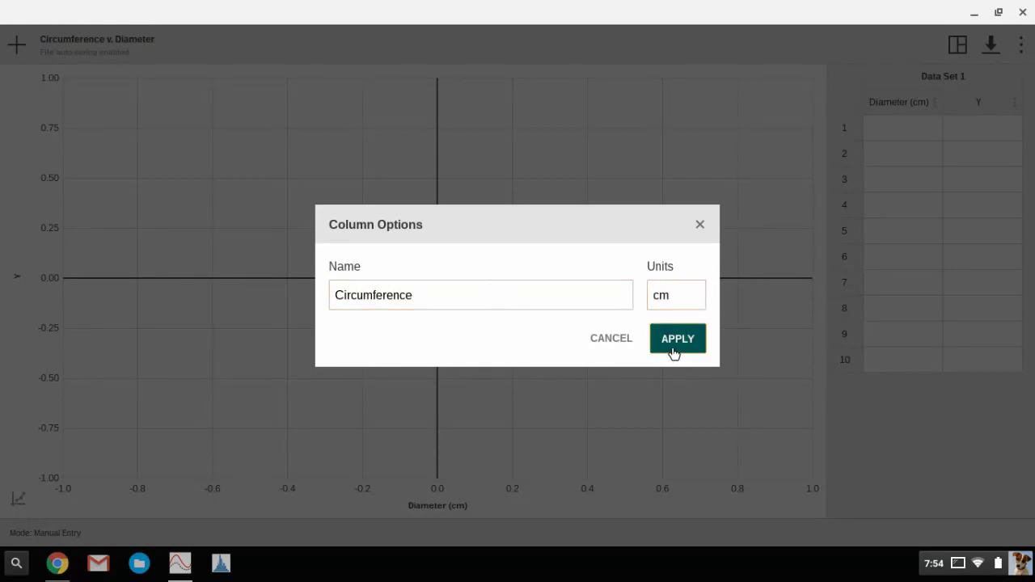
Enter rows 1–2: diameter 1 with circumference 3.14, diameter 2 with 6.28.
{"action": "left_click", "coordinate": [911, 127]}
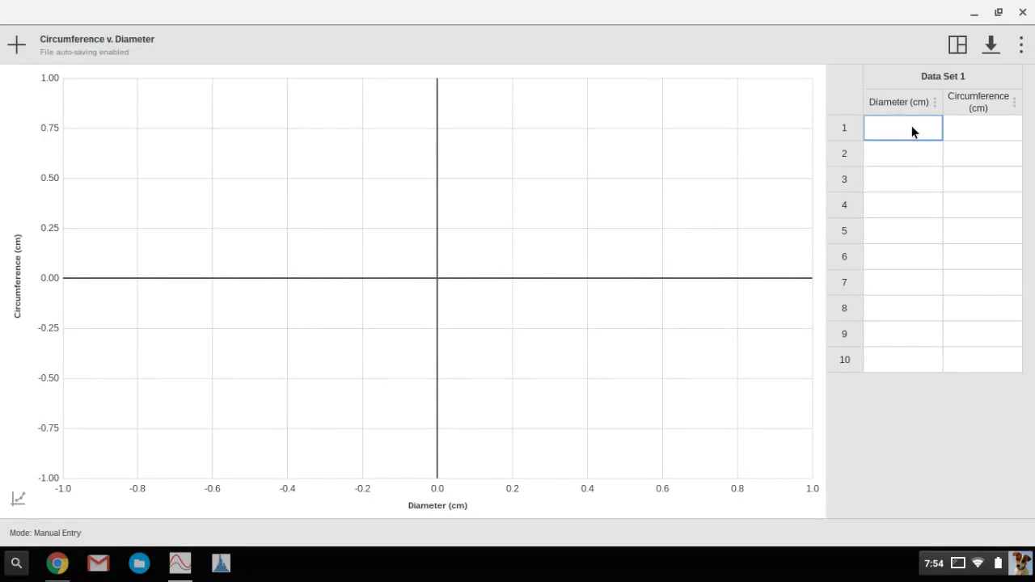
{"action": "type", "text": "1.0"}
{"action": "key", "text": "Tab"}
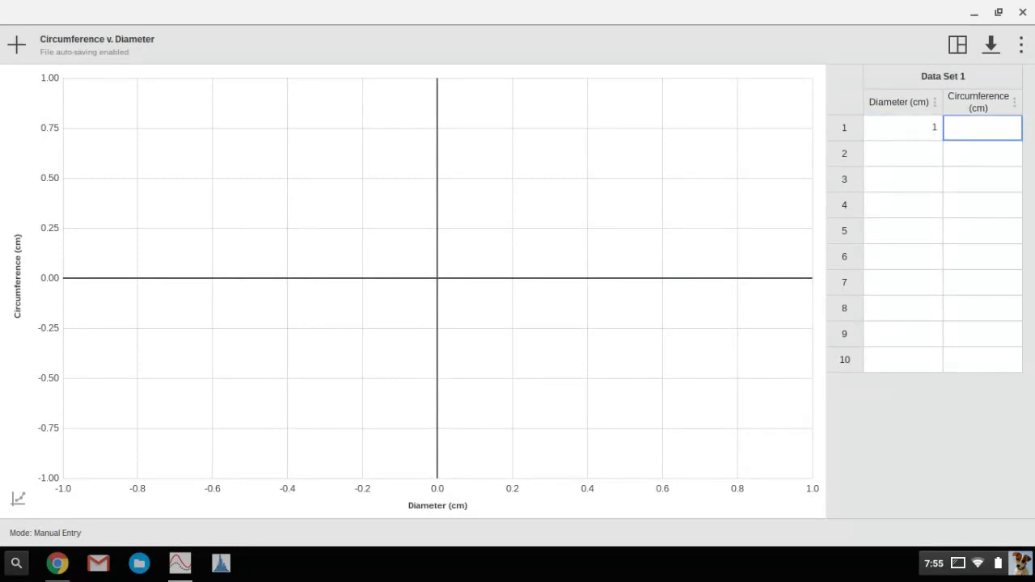
{"action": "type", "text": "3.14"}
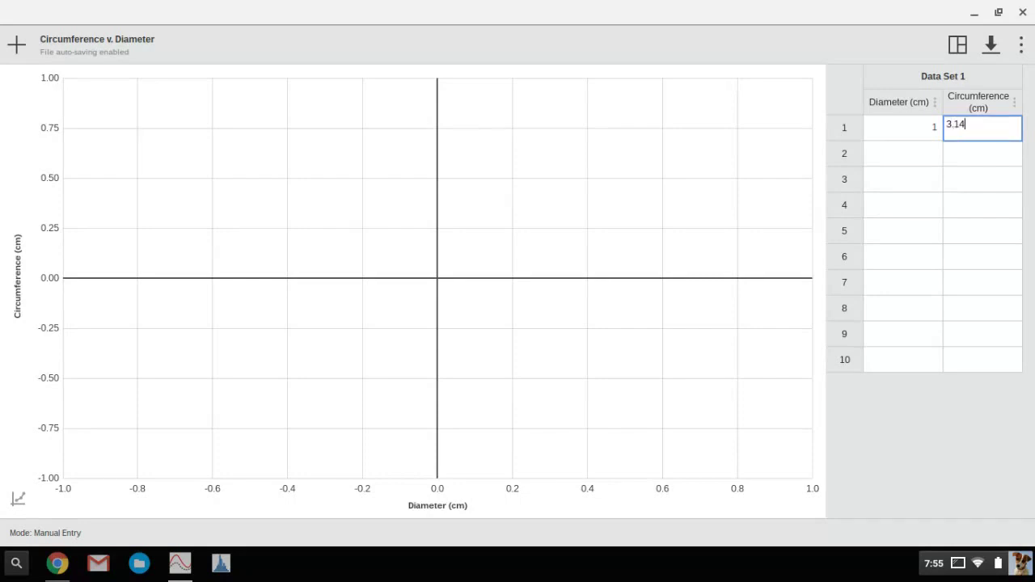
{"action": "key", "text": "Return"}
{"action": "type", "text": "2"}
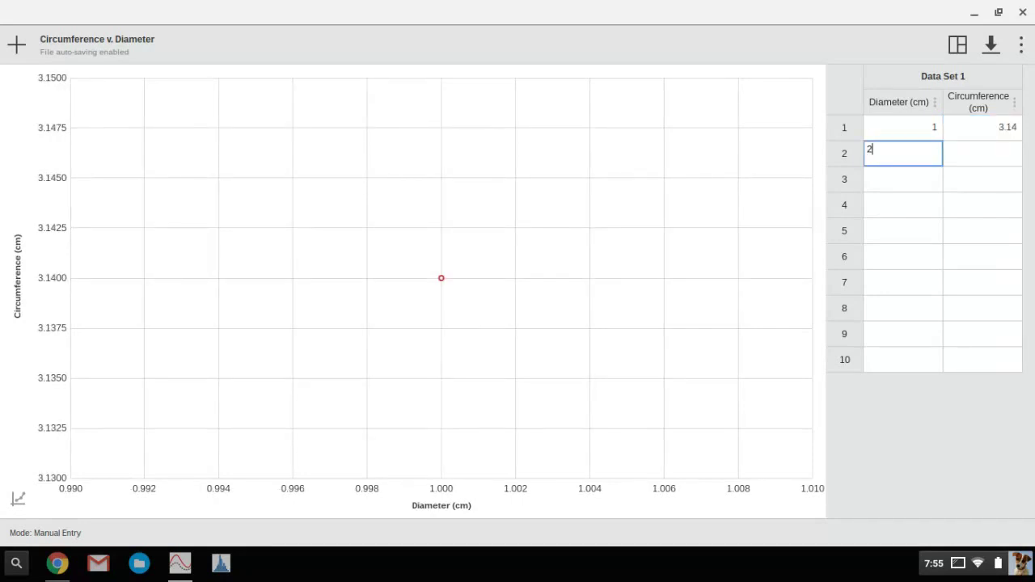
{"action": "key", "text": "Tab"}
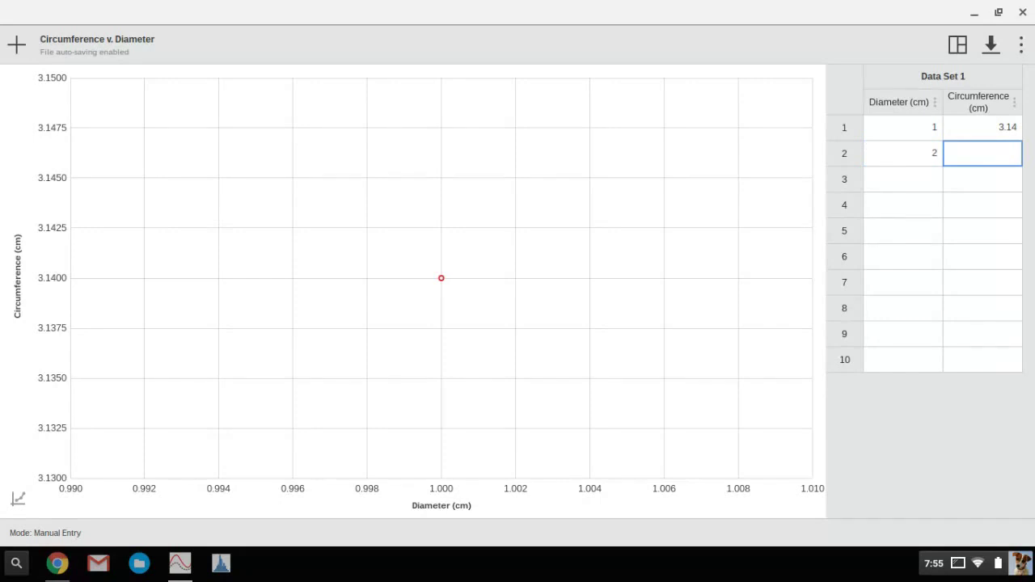
{"action": "type", "text": "6.28"}
{"action": "key", "text": "Return"}
Enter rows 3–5: diameters 3, 4, 5 with circumferences 9.42, 12.57, 15.71.
{"action": "type", "text": "3"}
{"action": "key", "text": "Tab"}
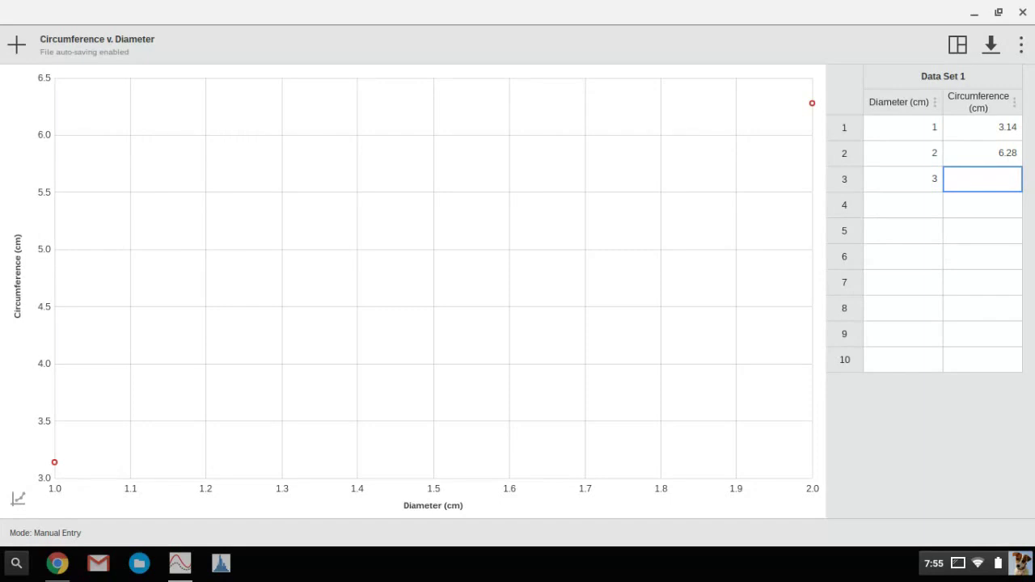
{"action": "type", "text": "9.42"}
{"action": "key", "text": "Return"}
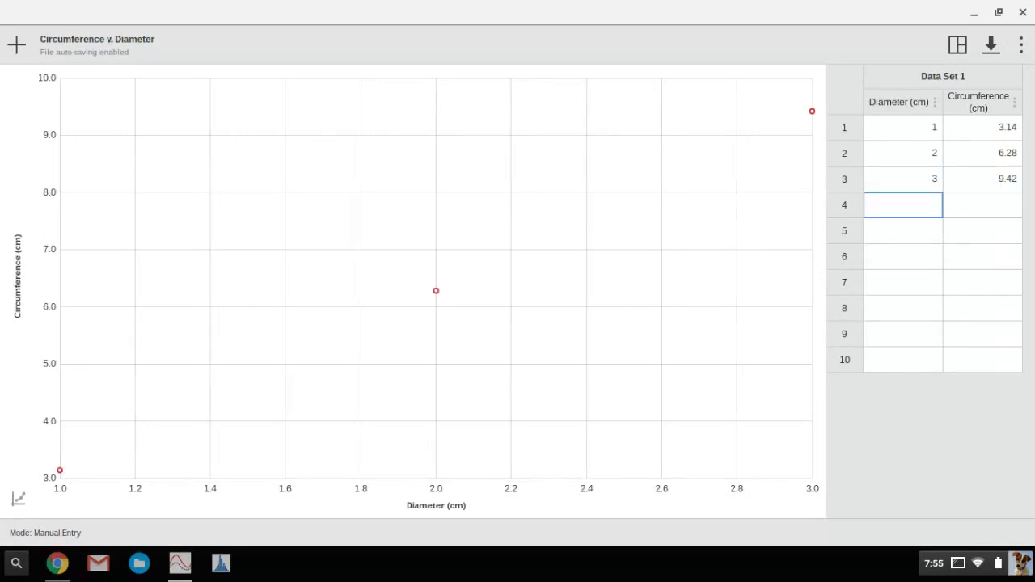
{"action": "type", "text": "4"}
{"action": "key", "text": "Tab"}
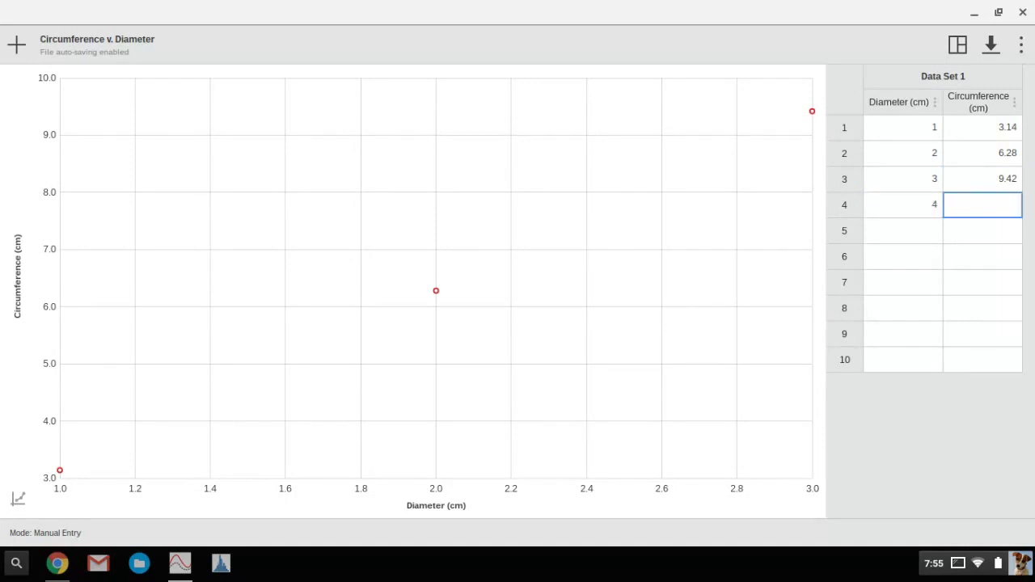
{"action": "type", "text": "12.57"}
{"action": "key", "text": "Return"}
{"action": "type", "text": "5"}
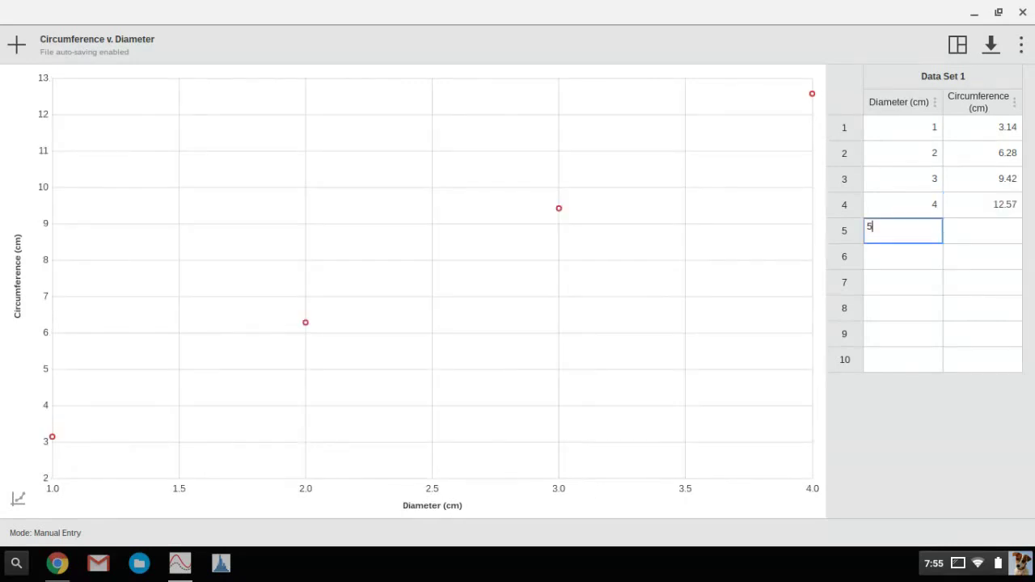
{"action": "key", "text": "Tab"}
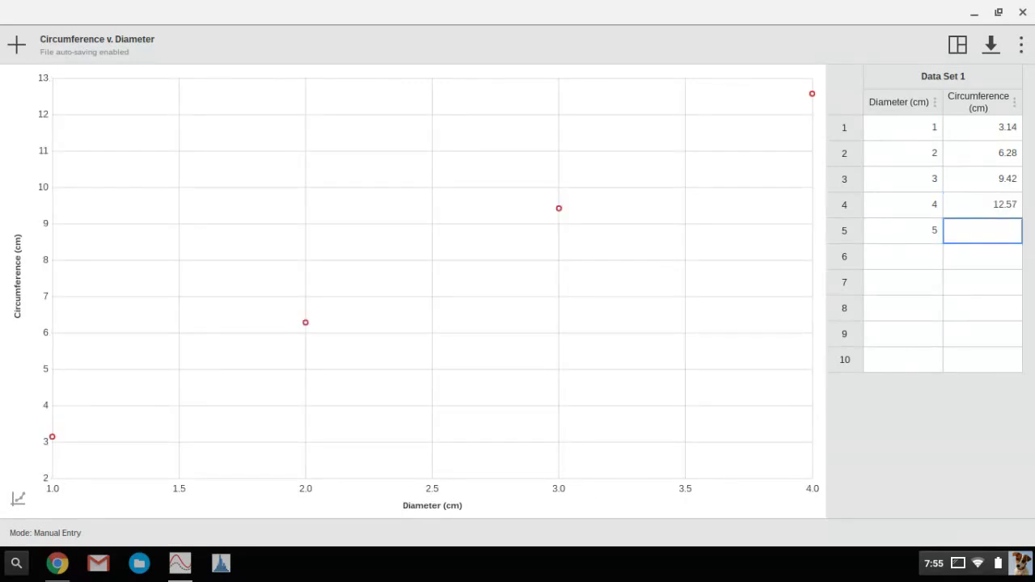
{"action": "type", "text": "15.71"}
{"action": "key", "text": "Return"}
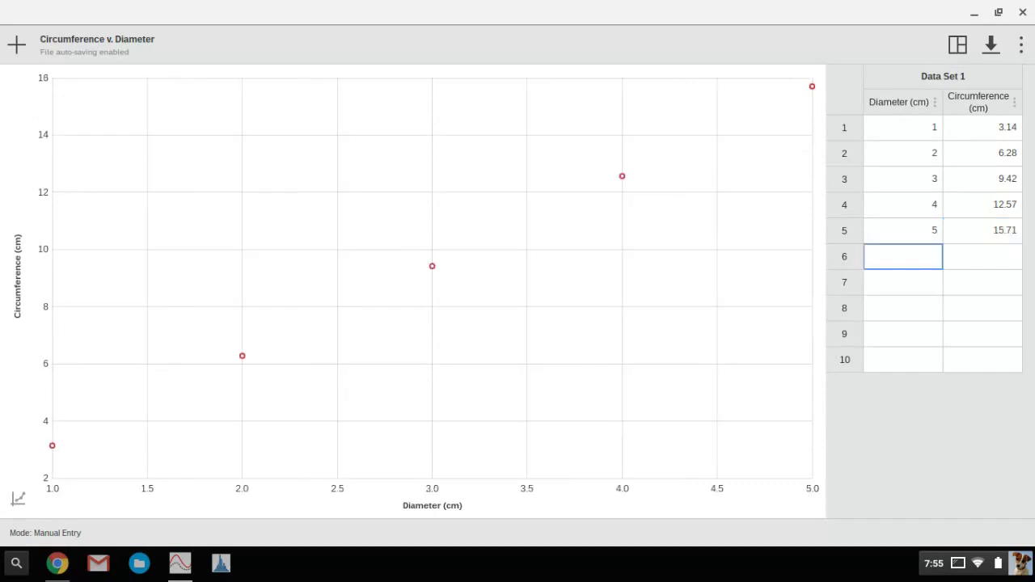
Give the graph the title 'Circumference v. Diameter' through Graph Options.
{"action": "left_click", "coordinate": [21, 501]}
{"action": "left_click", "coordinate": [149, 306]}
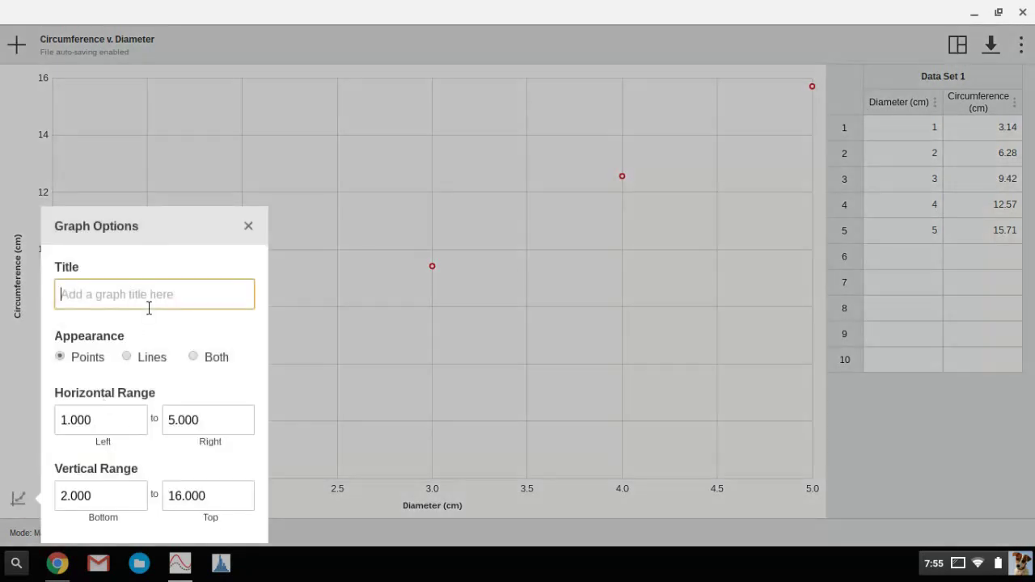
{"action": "type", "text": "Ci"}
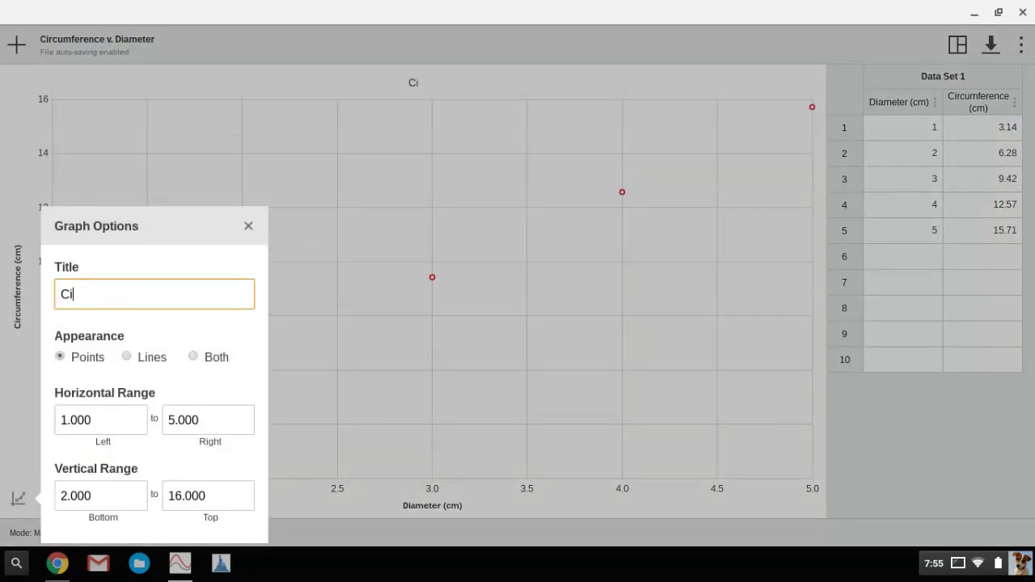
{"action": "type", "text": "rcumference v"}
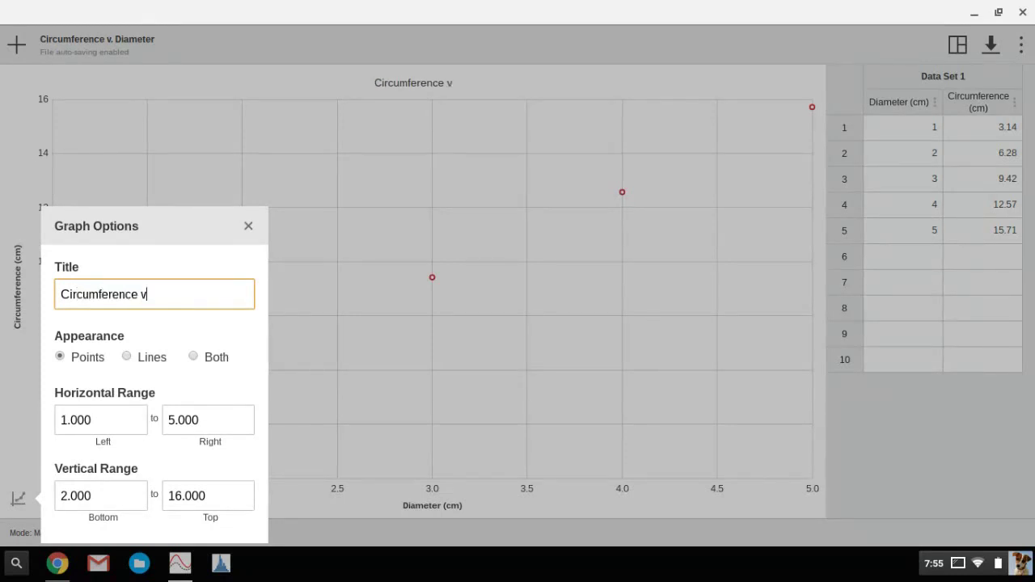
{"action": "type", "text": ". Diameter"}
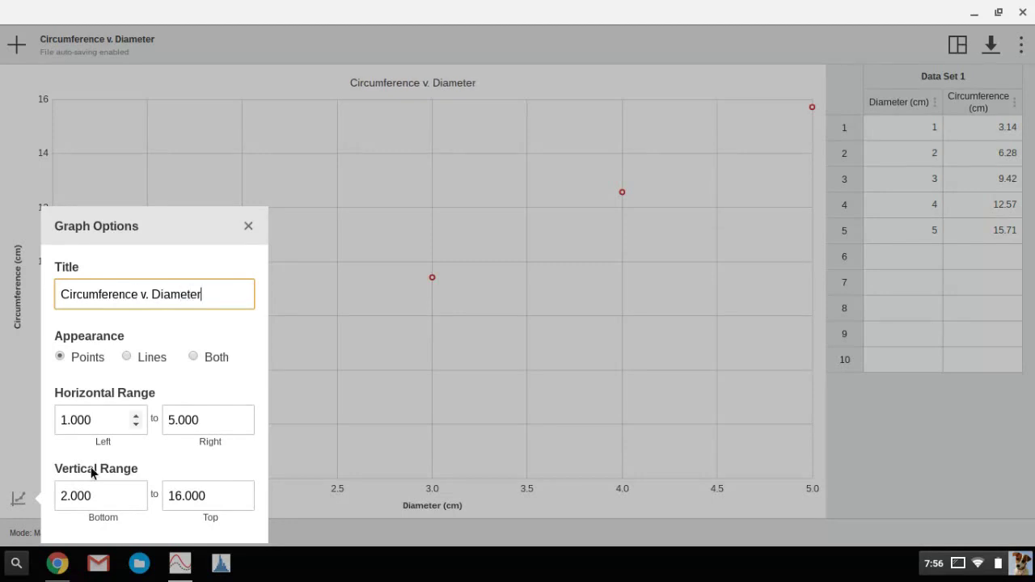
{"action": "left_click", "coordinate": [249, 228]}
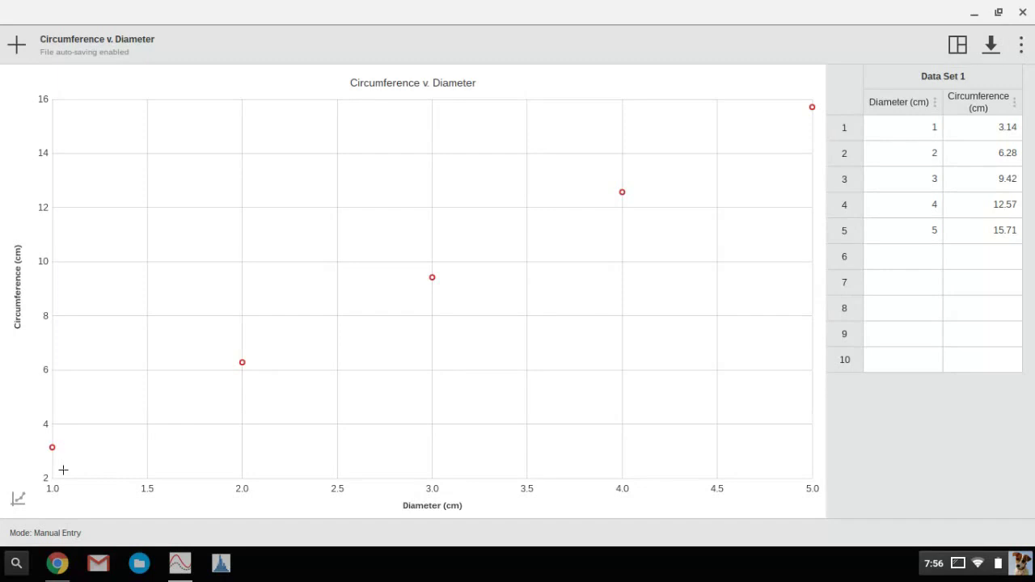
Select the points from 1 to 5 cm and apply a Linear curve fit.
{"action": "mouse_move", "coordinate": [65, 462]}
{"action": "left_mouse_down"}
{"action": "mouse_move", "coordinate": [559, 206]}
{"action": "mouse_move", "coordinate": [790, 141]}
{"action": "mouse_move", "coordinate": [804, 127]}
{"action": "left_mouse_up"}
{"action": "left_click", "coordinate": [762, 271]}
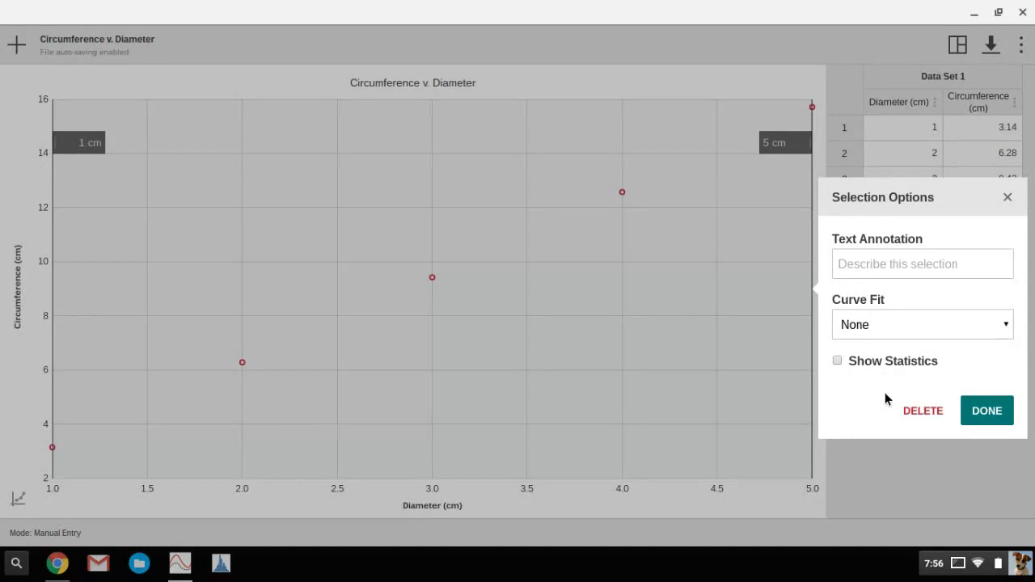
{"action": "left_click", "coordinate": [903, 331]}
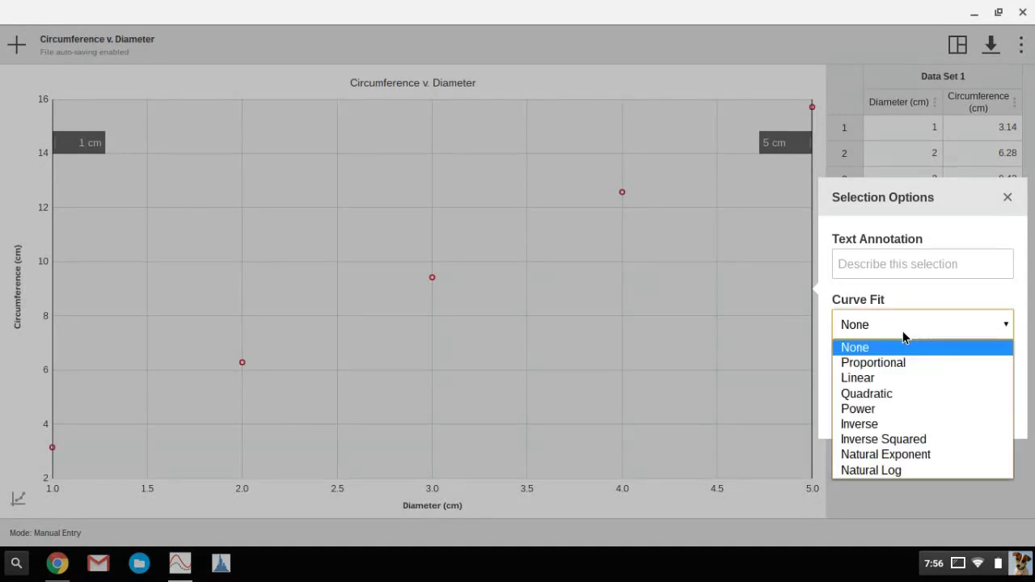
{"action": "left_click", "coordinate": [894, 378]}
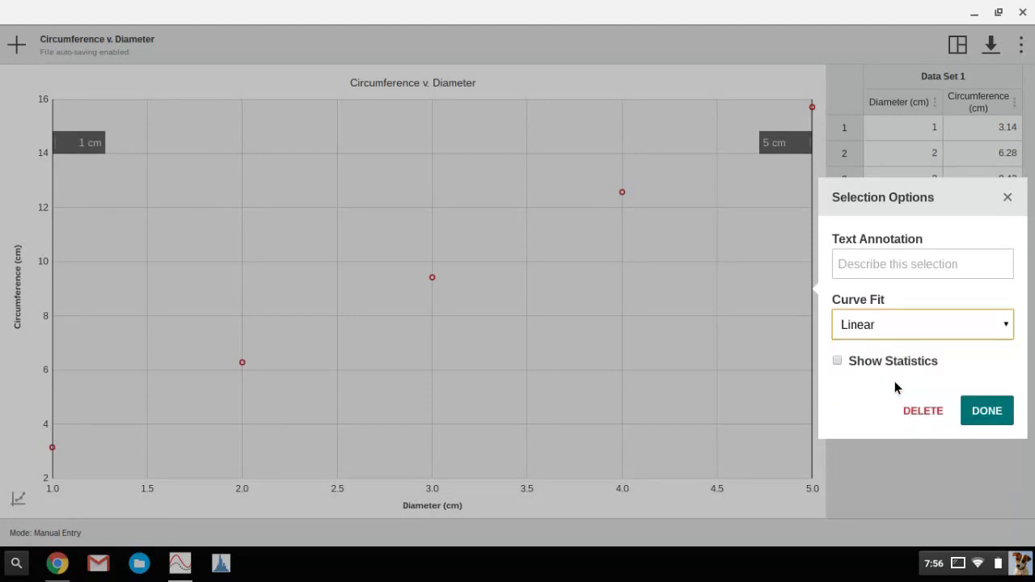
{"action": "left_click", "coordinate": [988, 412]}
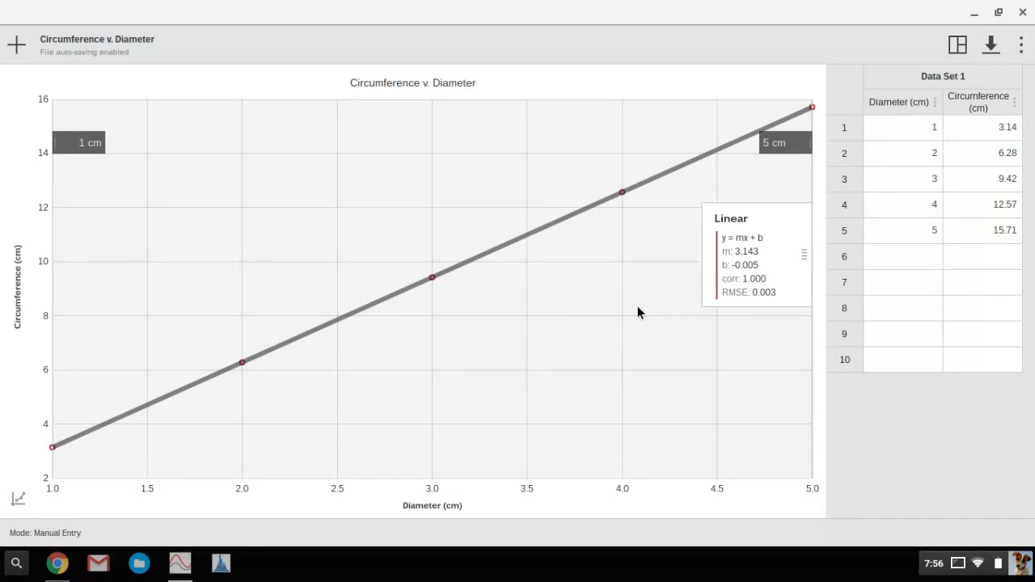
Show the export choices from the download arrow in the top toolbar.
{"action": "left_click", "coordinate": [995, 53]}
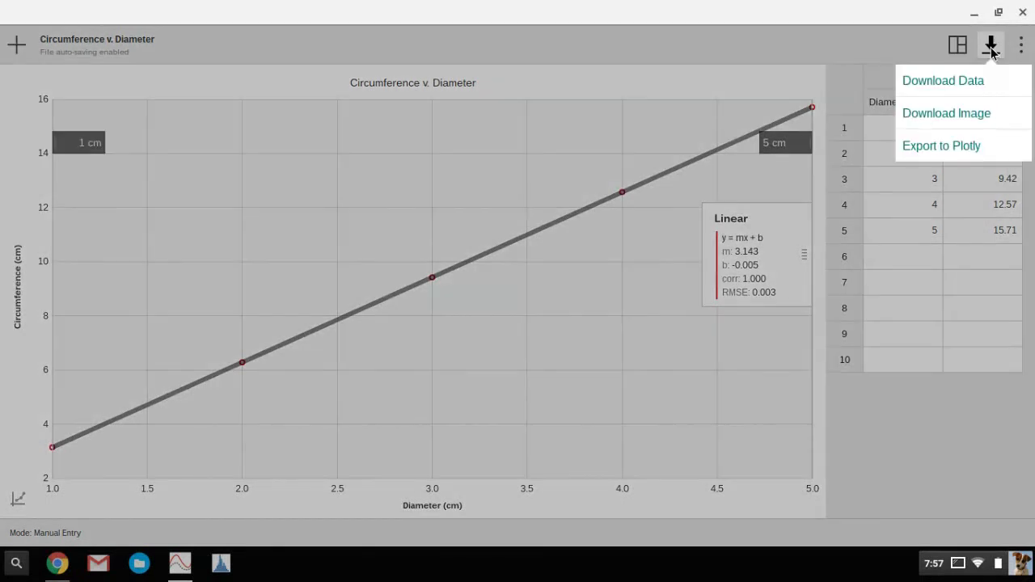